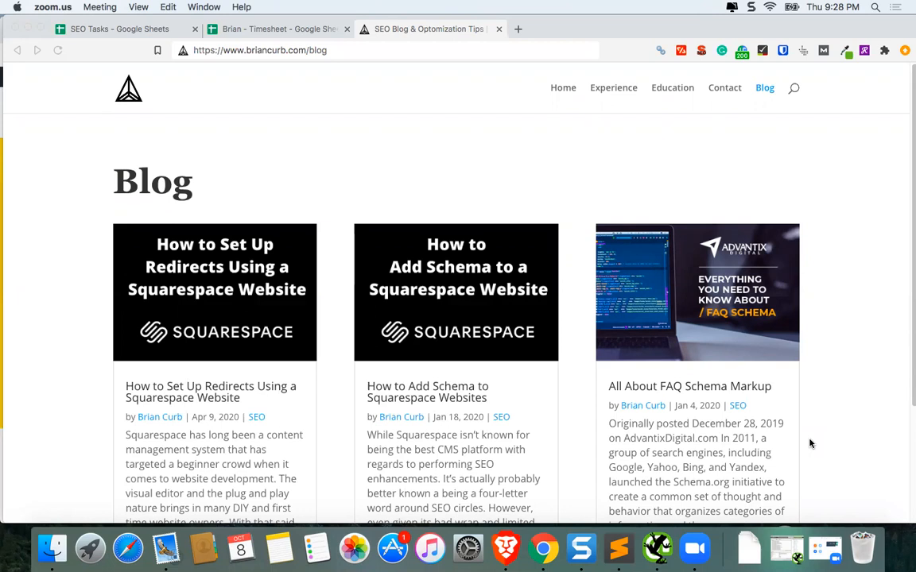
left_click(388, 52)
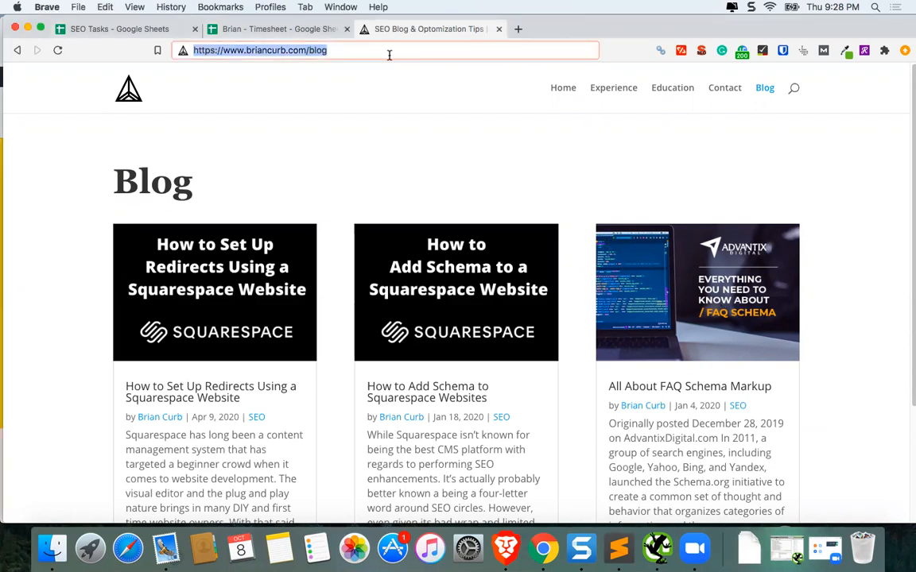
left_click(359, 51)
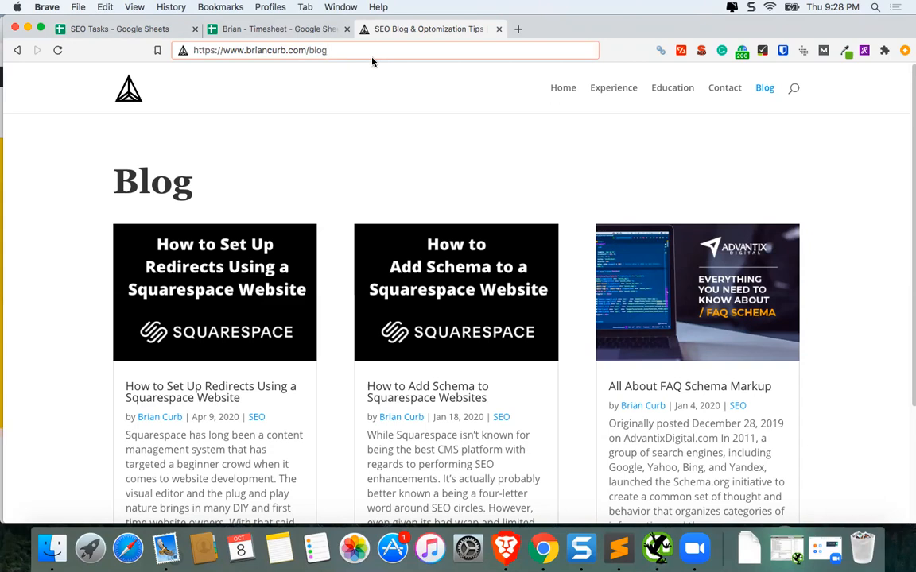
key("Return")
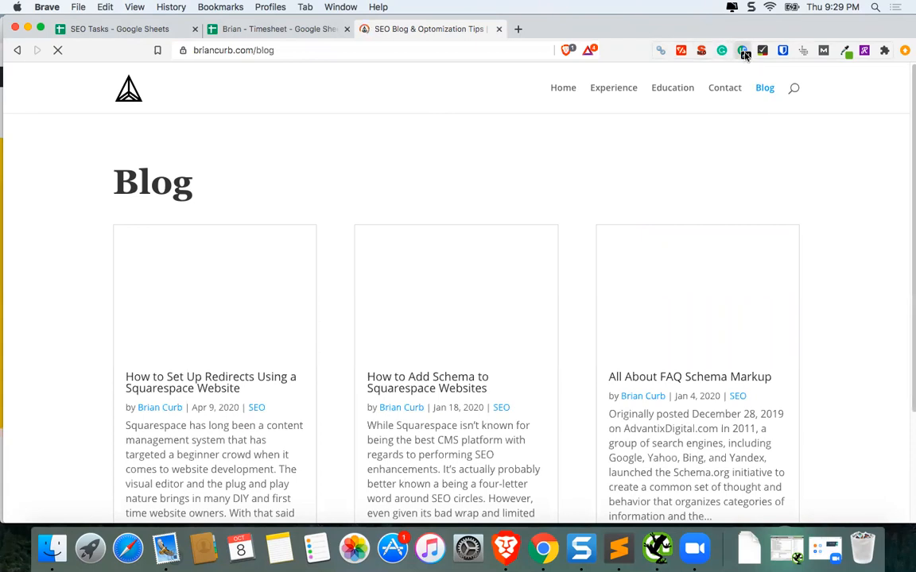
left_click(744, 52)
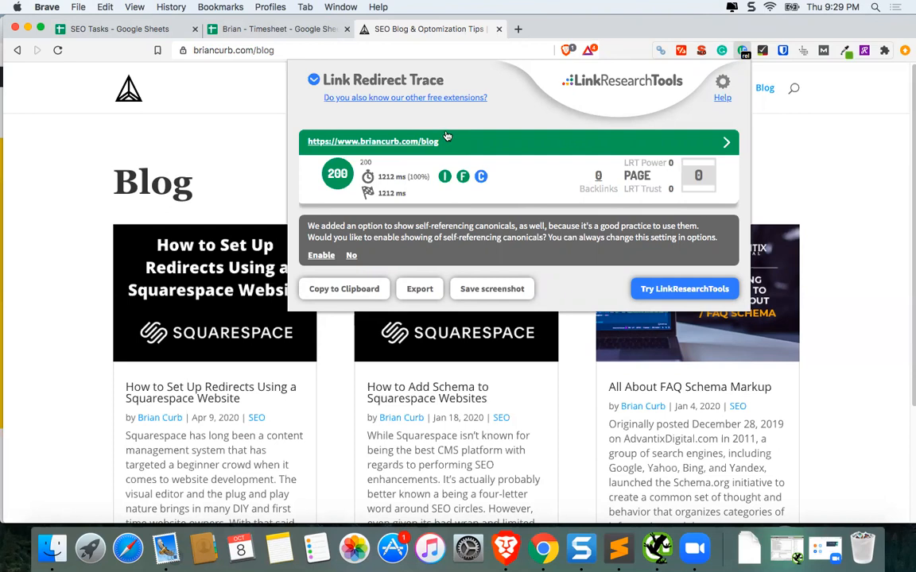
left_click(828, 170)
Step: Open the SEO summary for the blog page and compare its canonical address with its URL
left_click(701, 51)
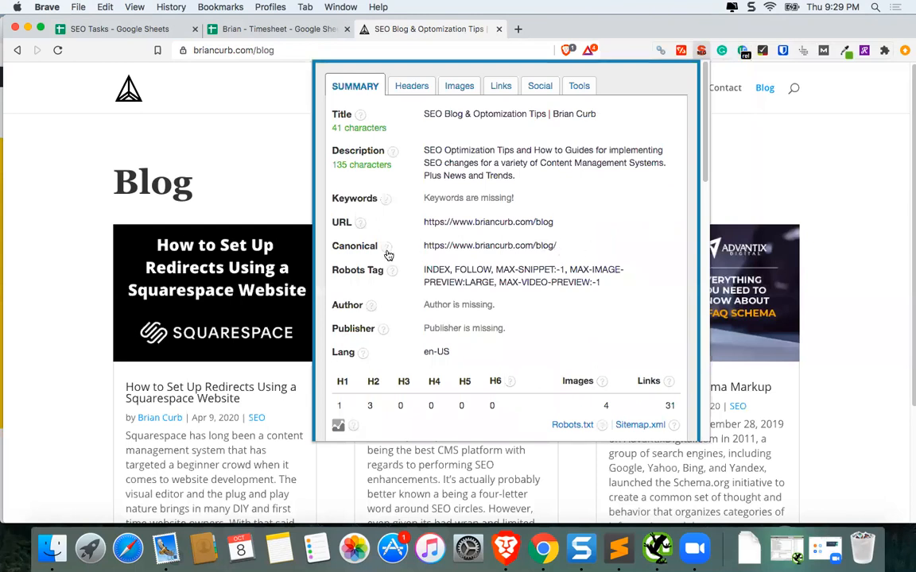
left_click_drag(422, 250, 559, 247)
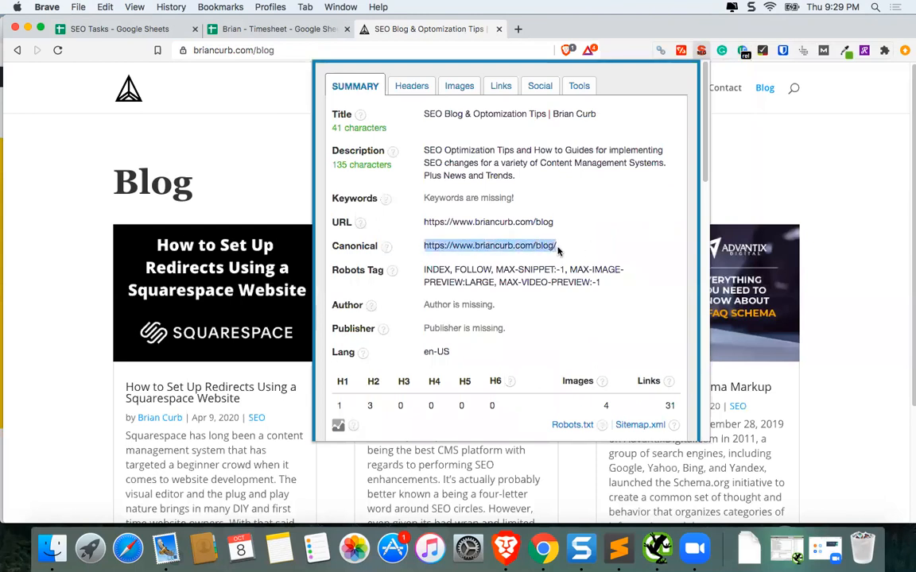
left_click(560, 250)
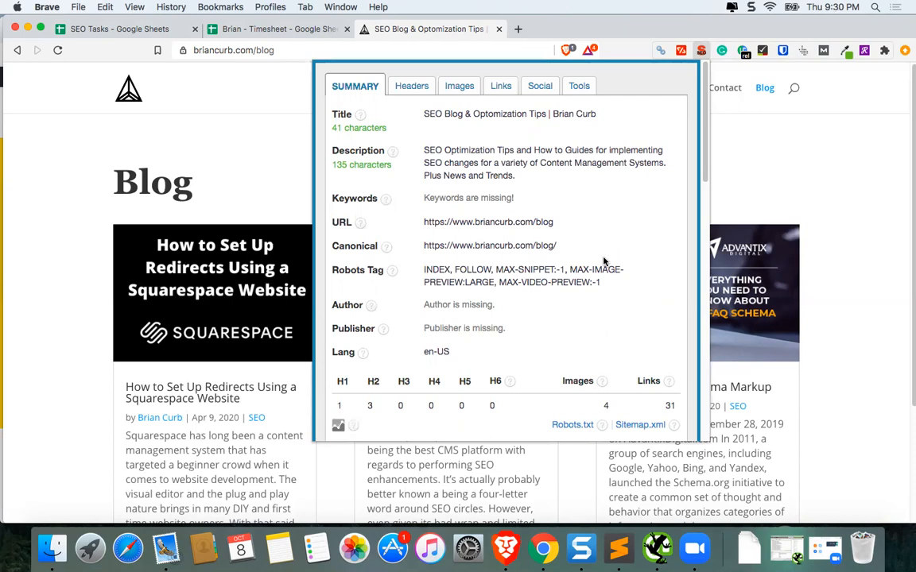
left_click_drag(553, 223, 452, 222)
left_click(520, 226)
left_click(269, 140)
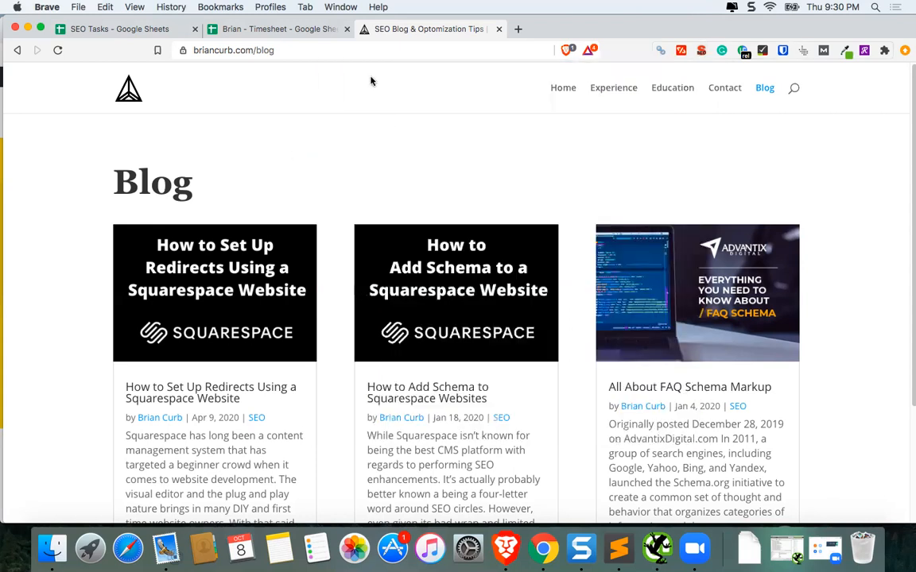
Step: Switch to Chrome and open the Yoast SEO file editor in the briancurb.com WordPress admin
left_click(543, 549)
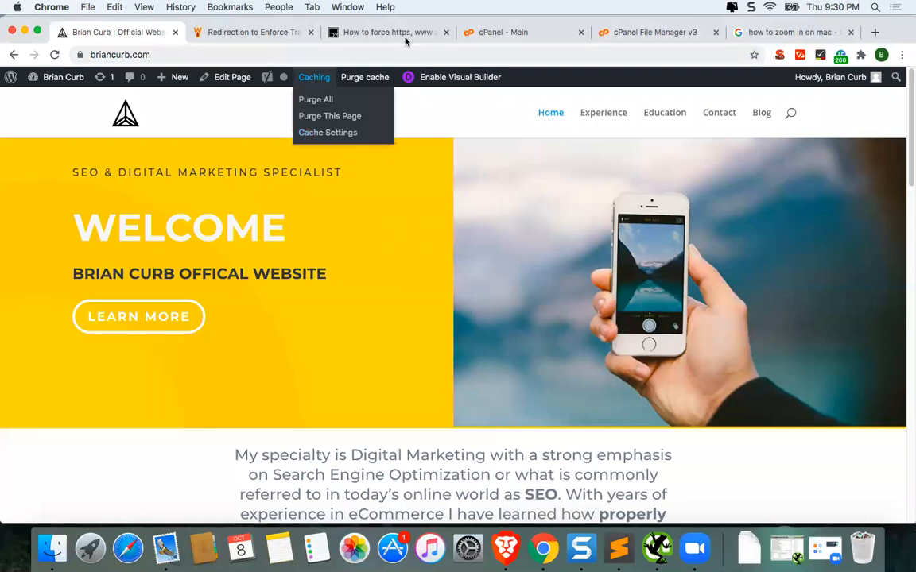
left_click(74, 80)
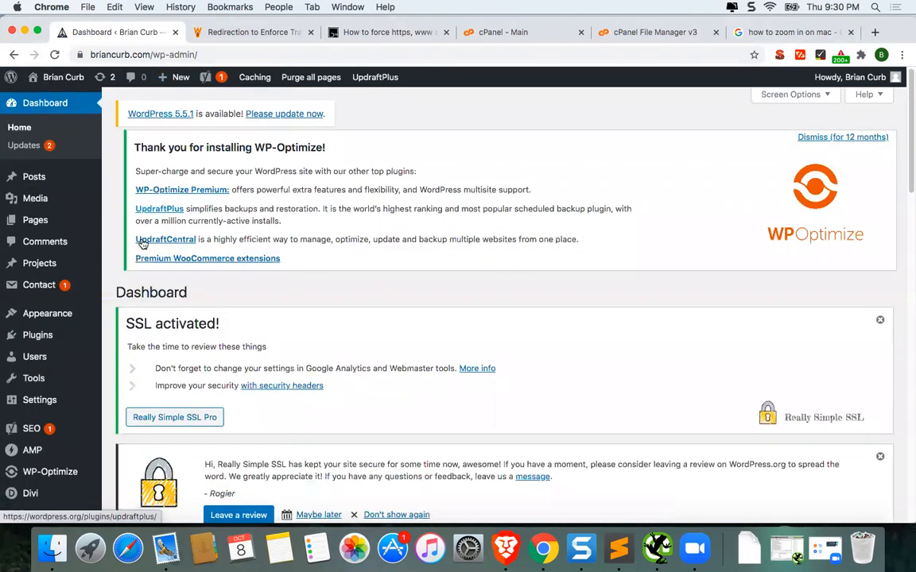
scroll(141, 246, "down", 1)
left_click(102, 413)
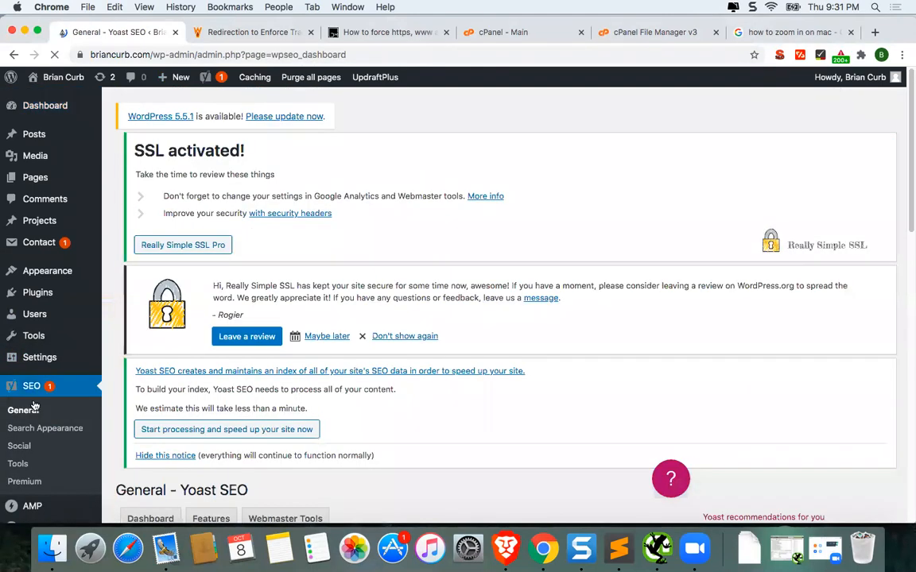
left_click(17, 464)
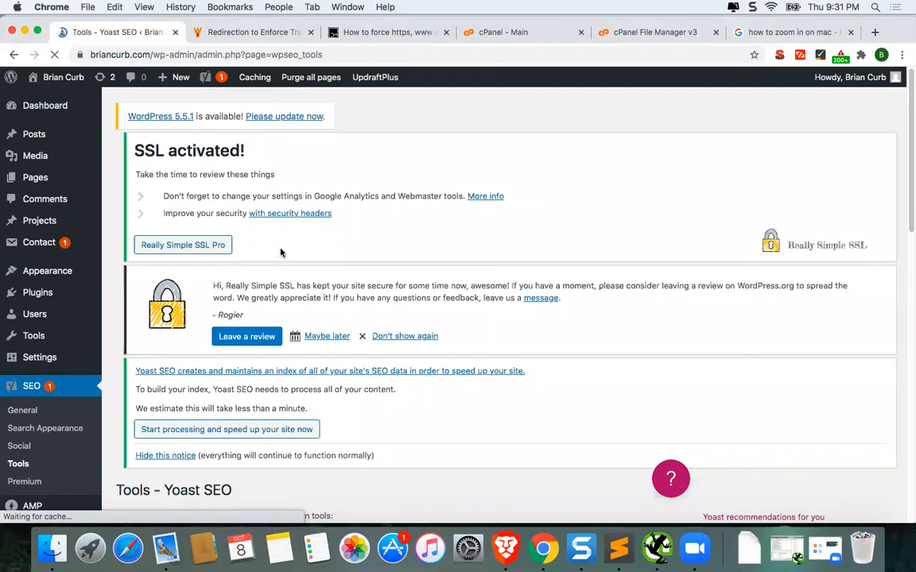
scroll(291, 267, "down", 5)
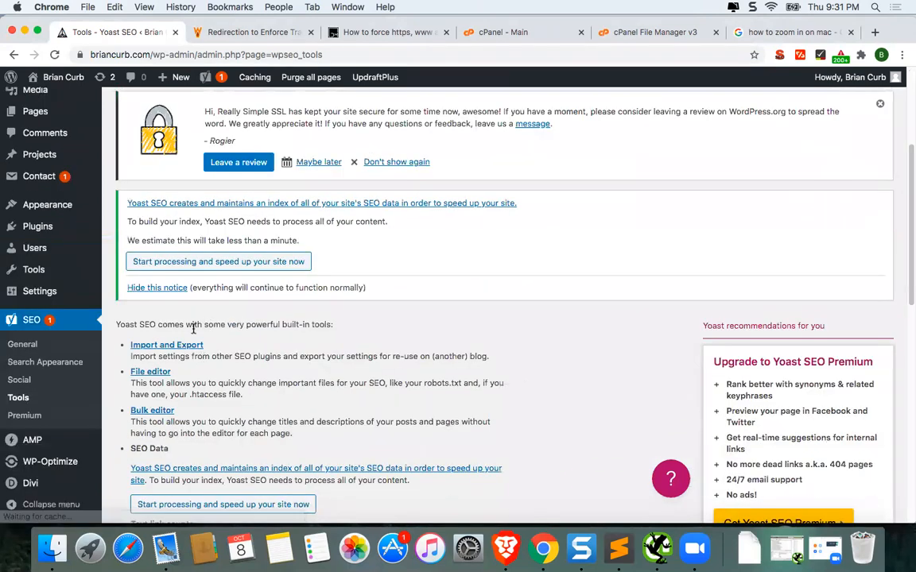
left_click(158, 373)
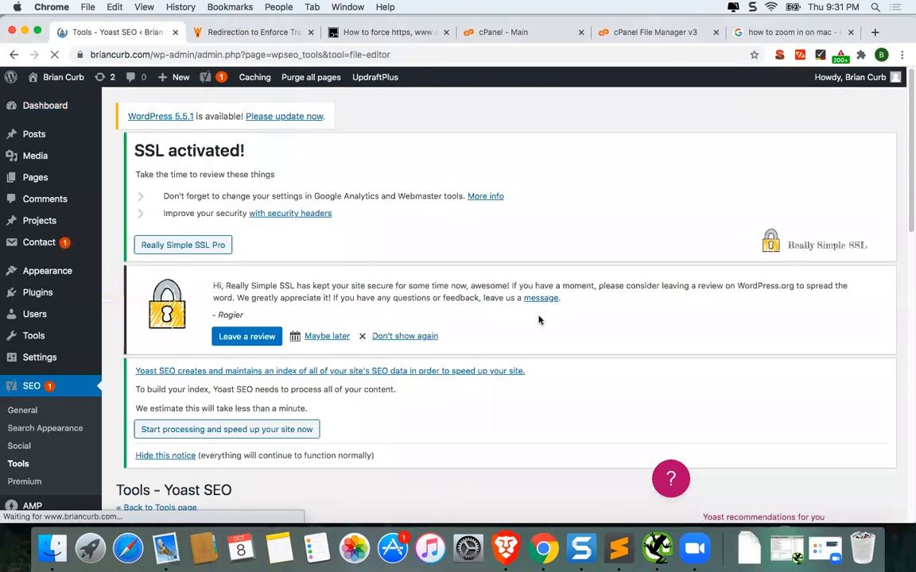
Step: Find the .htaccess file section below robots.txt in the Yoast file editor and look through its contents
scroll(486, 276, "down", 1)
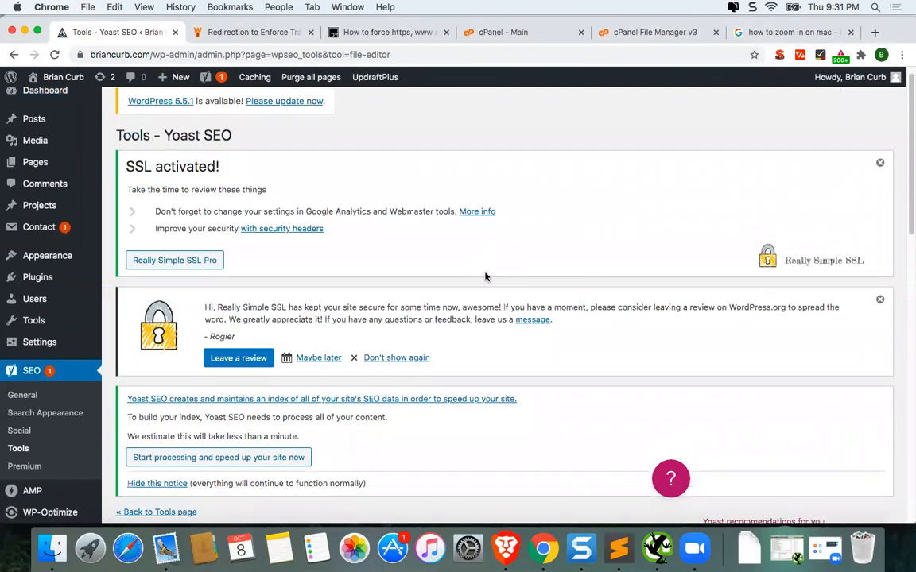
scroll(486, 277, "down", 6)
scroll(358, 221, "down", 2)
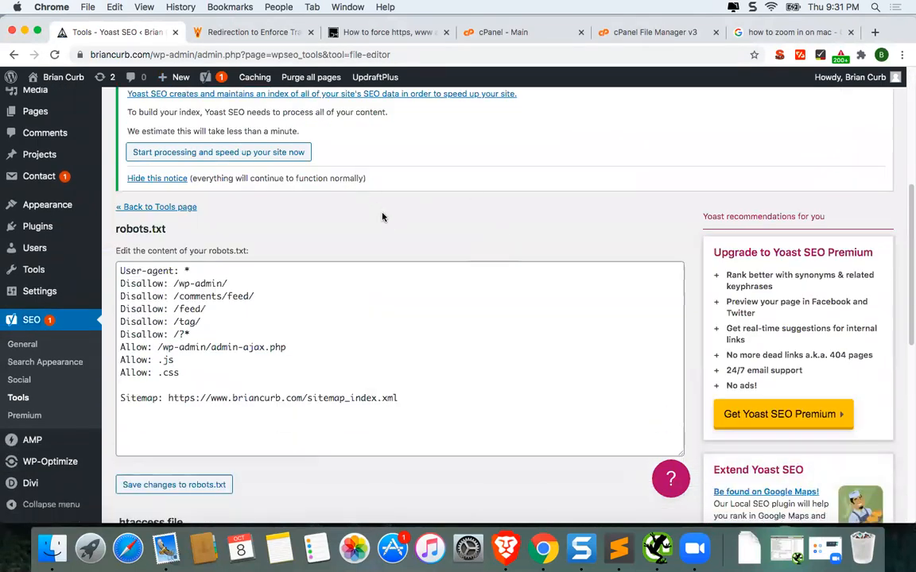
scroll(342, 398, "down", 5)
scroll(420, 398, "down", 5)
scroll(368, 310, "up", 4)
scroll(368, 311, "down", 4)
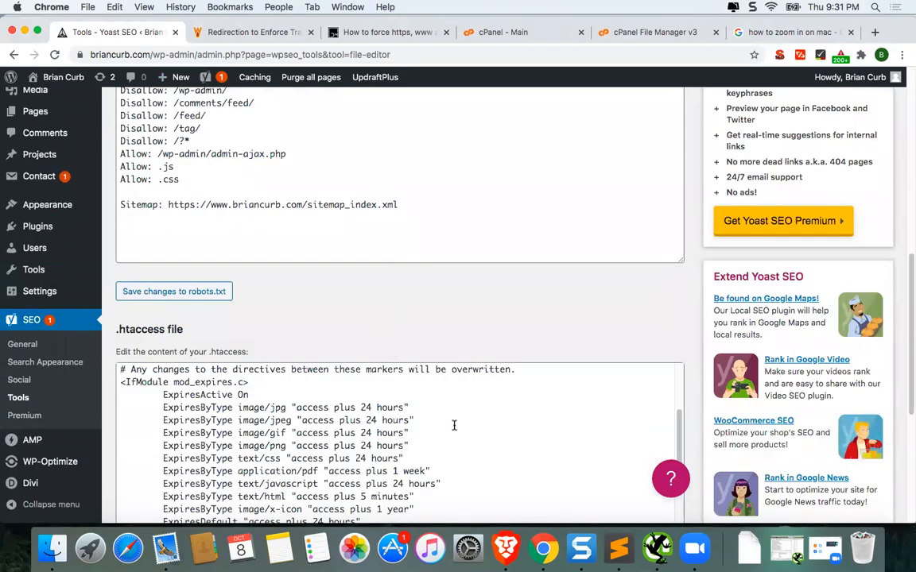
scroll(454, 425, "up", 5)
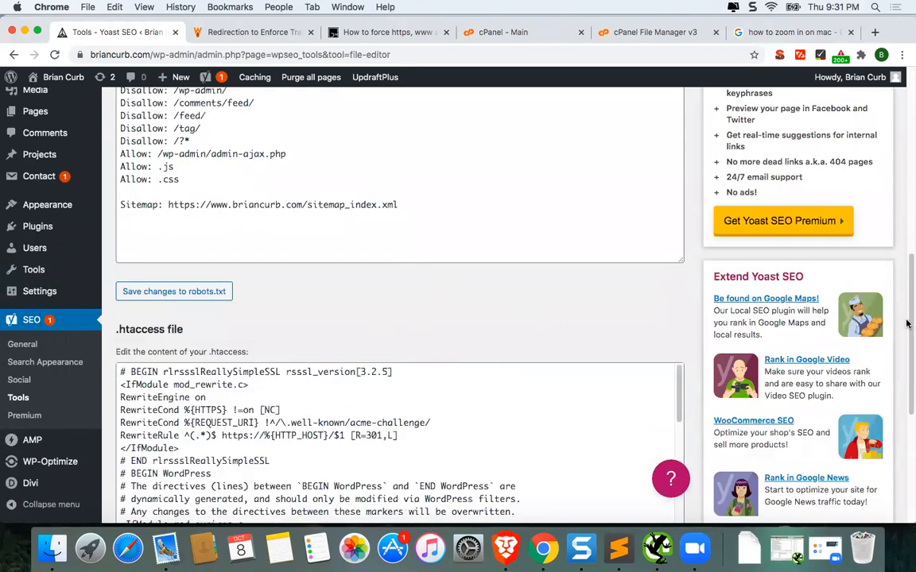
scroll(906, 334, "down", 1)
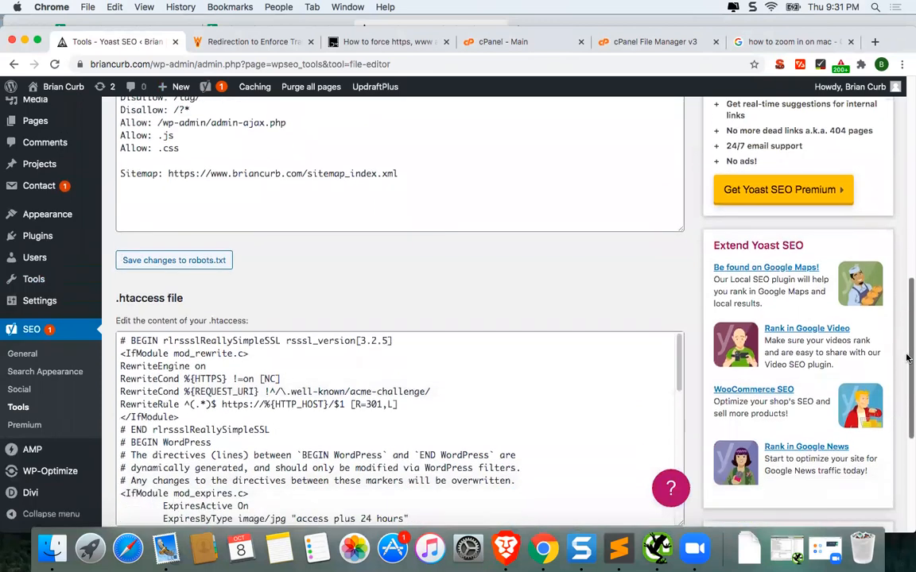
scroll(906, 353, "down", 2)
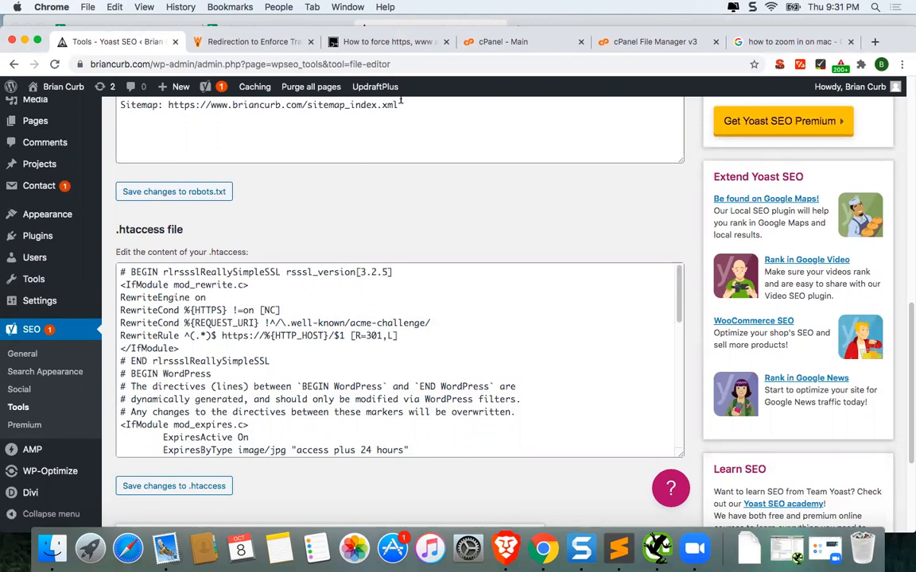
Step: Locate the .htaccess file through the HostGator cPanel File Manager and return to the Yoast file editor
key("super+4")
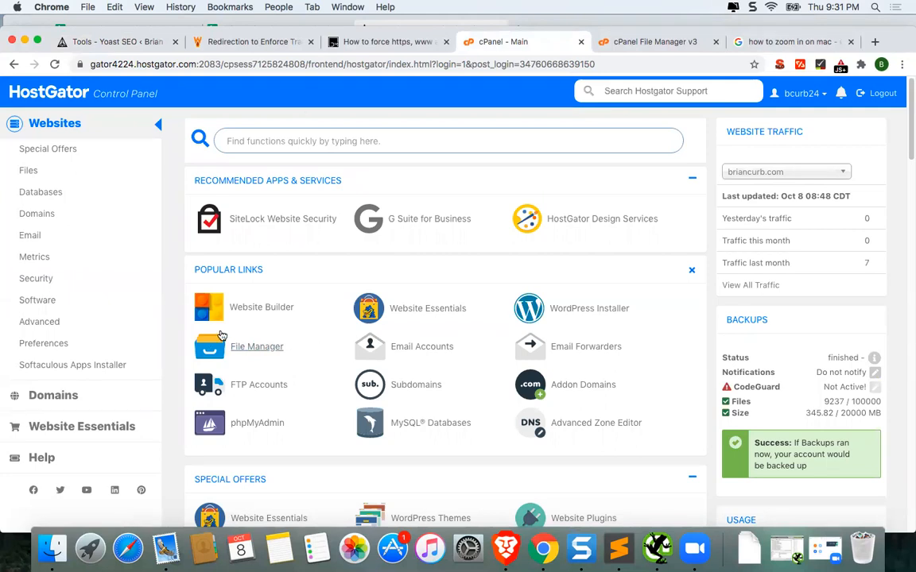
left_click(259, 348)
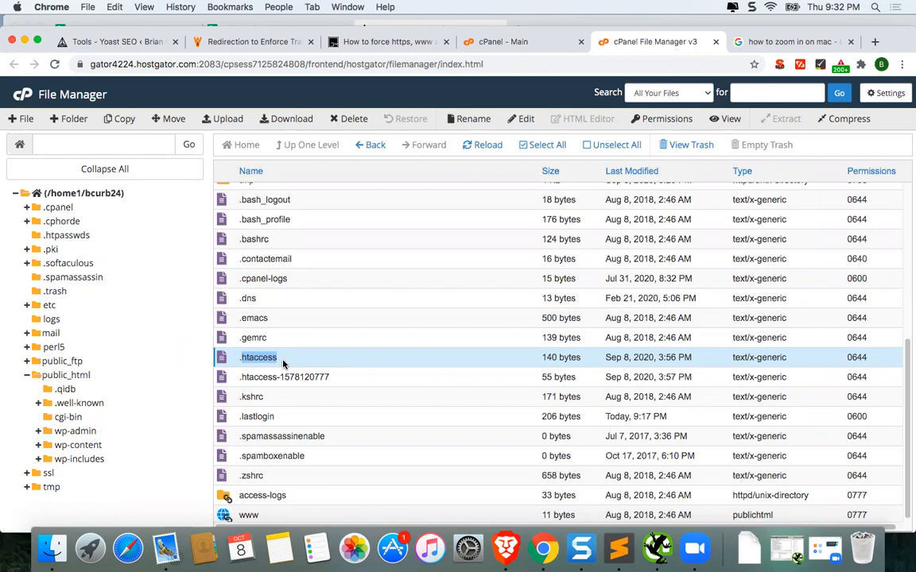
left_click(124, 44)
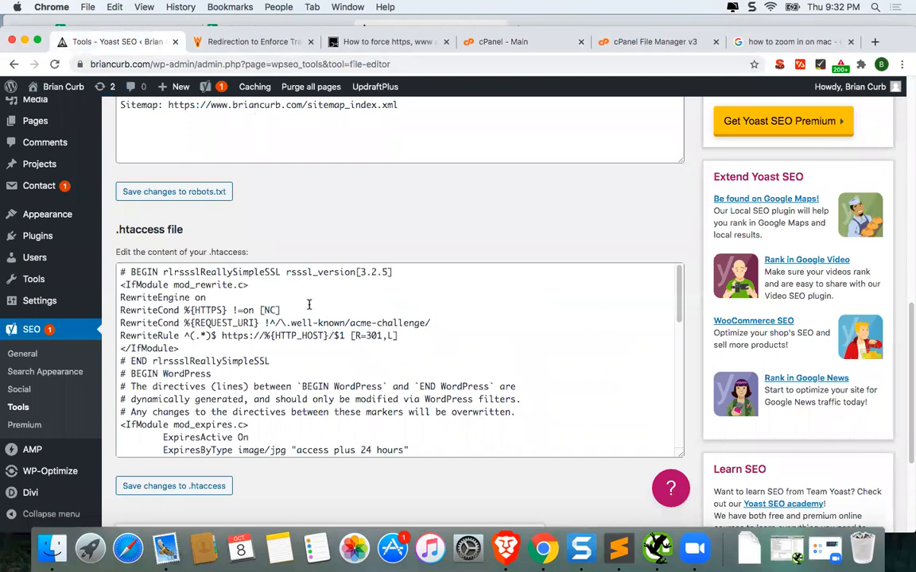
Step: Examine the Really Simple SSL block and its mod_rewrite rules at the start of the .htaccess content
left_click_drag(120, 272, 275, 273)
left_click(396, 275)
left_click(279, 273)
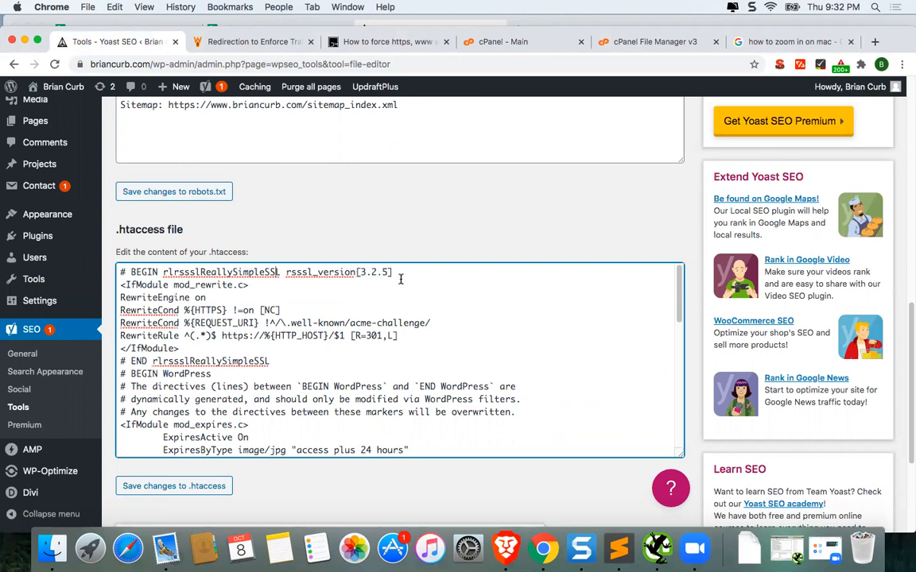
left_click_drag(122, 285, 333, 339)
left_click(314, 340)
Step: Open WP Rocket's trailing slash redirection article, enlarge it to 150%, and examine the force trailing slash rules and the [L,R=301] flags
mouse_move(270, 83)
left_click(228, 40)
scroll(546, 229, "up", 4)
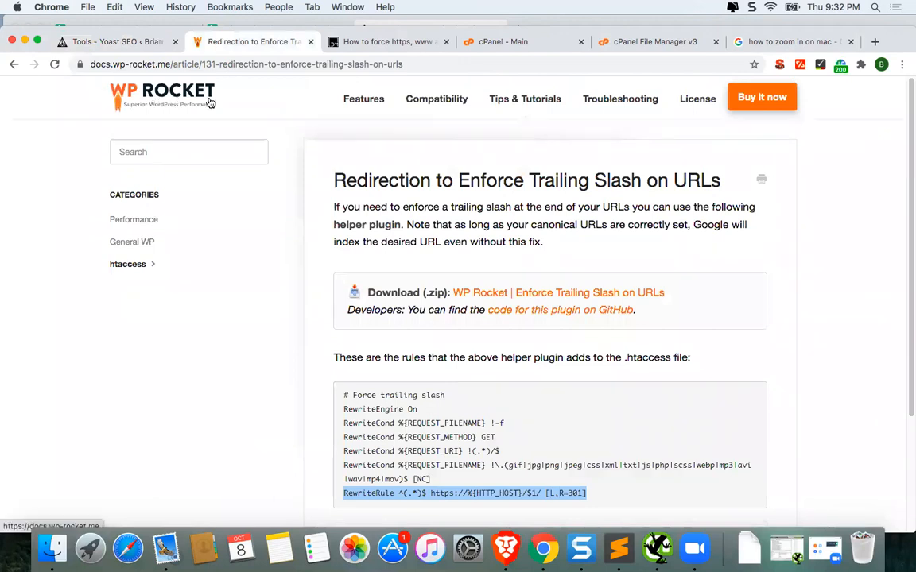
scroll(313, 374, "down", 1)
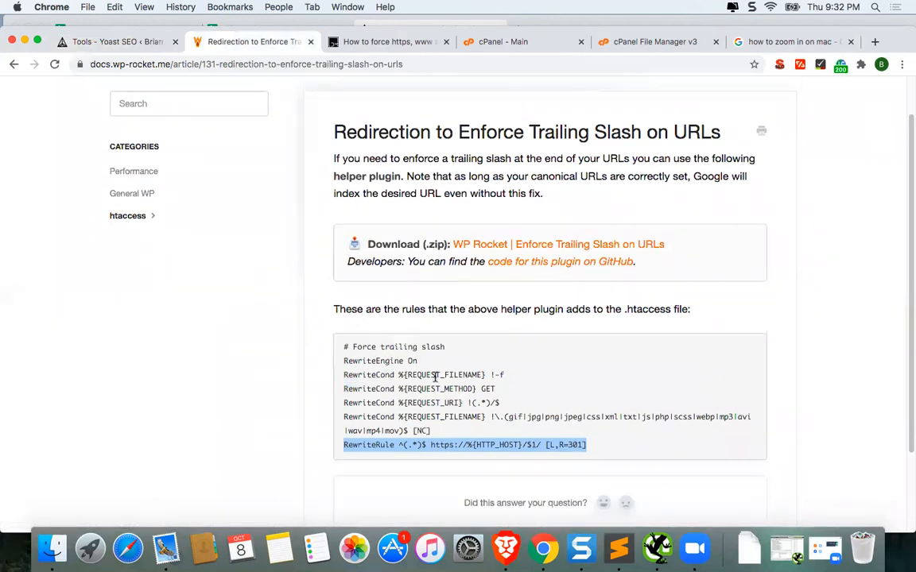
left_click(334, 345)
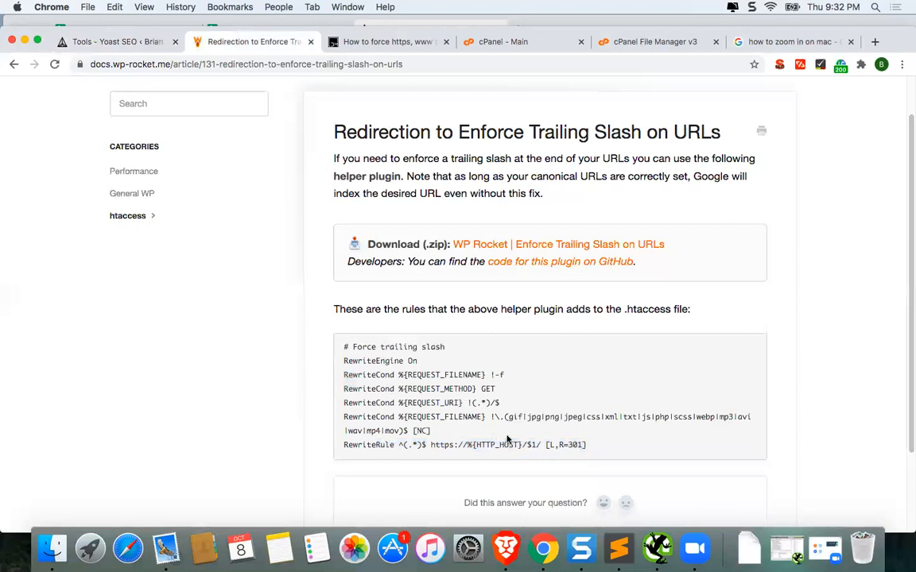
scroll(516, 440, "down", 2)
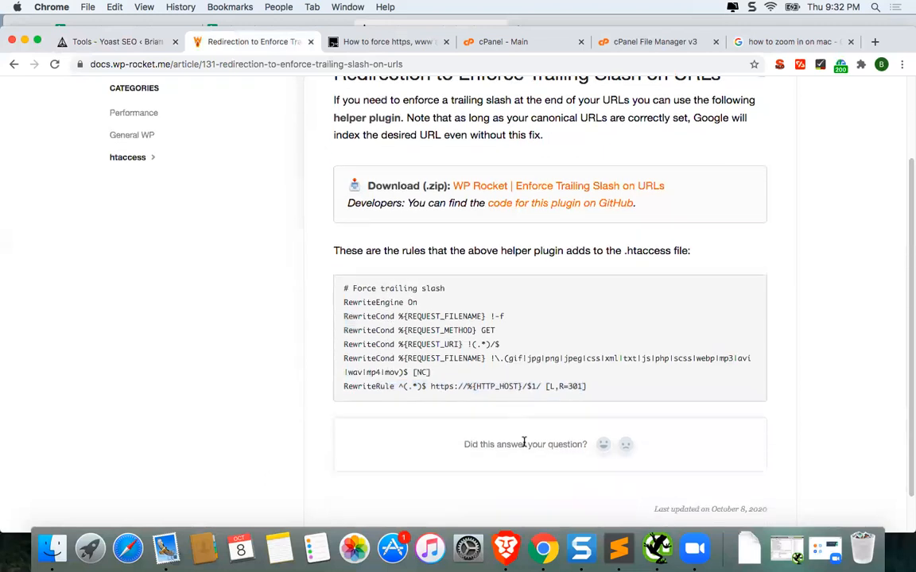
key("super+plus")
key("super+plus")
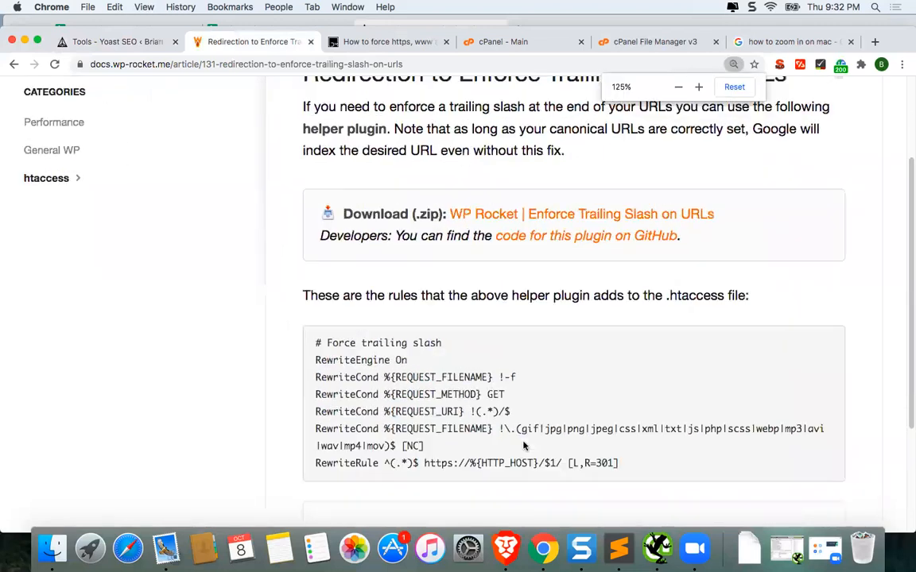
scroll(523, 444, "down", 5)
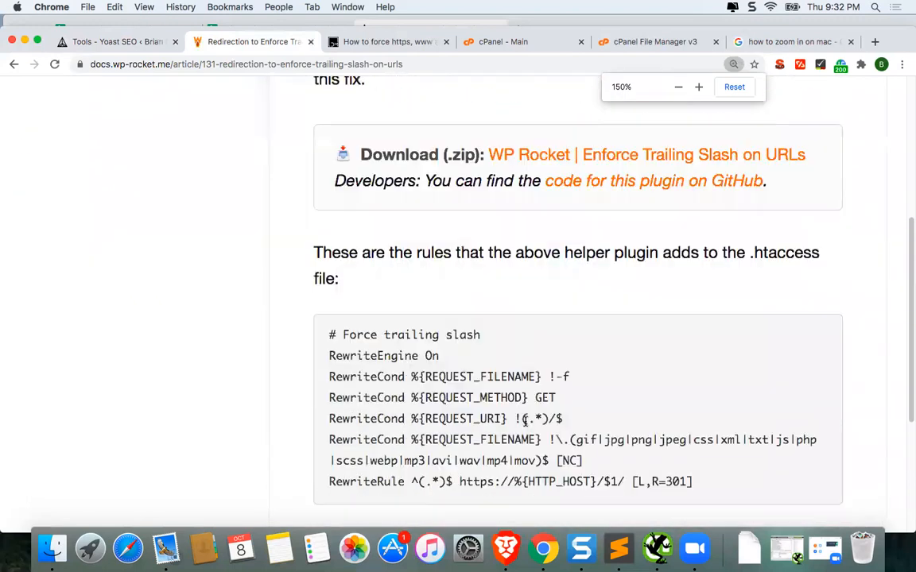
left_click_drag(626, 368, 691, 367)
left_click(686, 367)
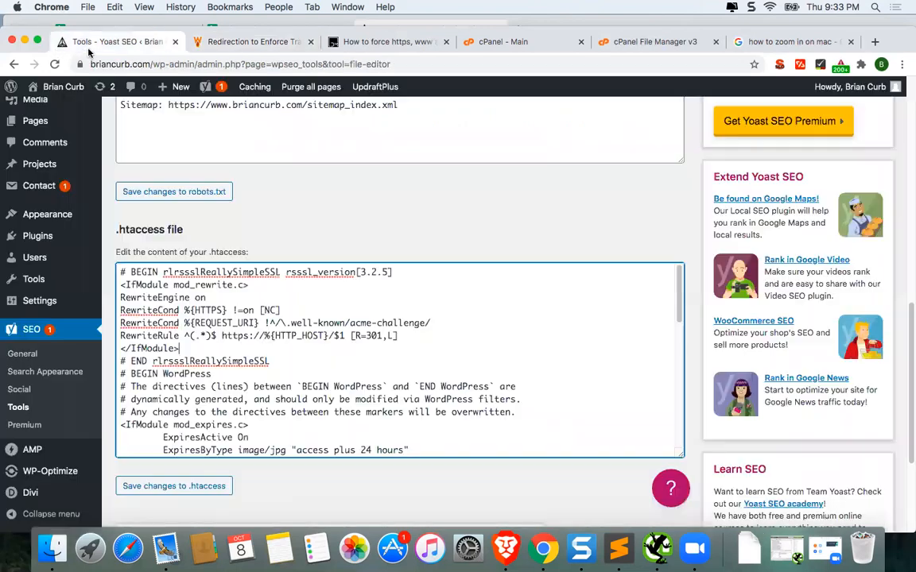
Step: Return to the Yoast file editor and add a slash after $1 in the Really Simple SSL RewriteRule of the .htaccess content
left_click(76, 43)
scroll(379, 339, "down", 3)
scroll(379, 339, "up", 3)
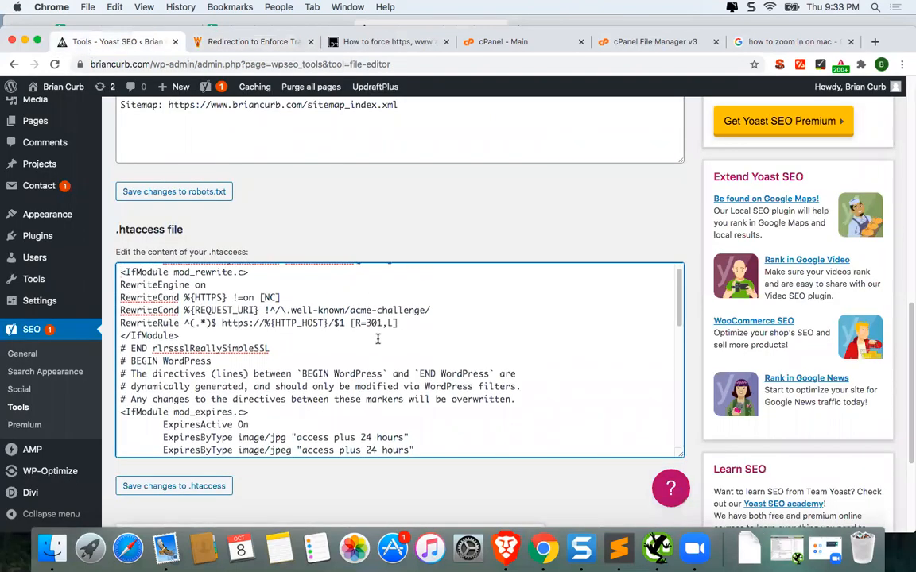
key("XF86AudioLowerVolume")
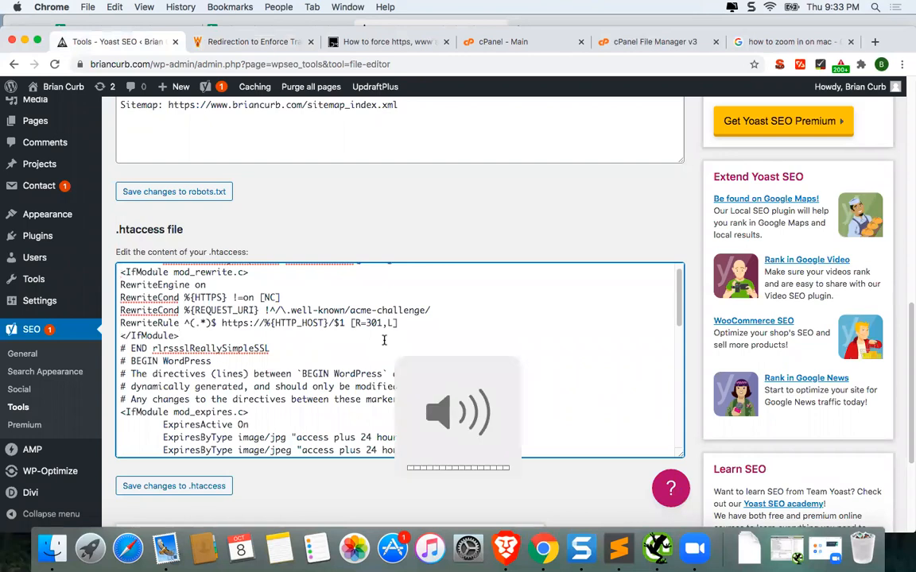
key("super+equal")
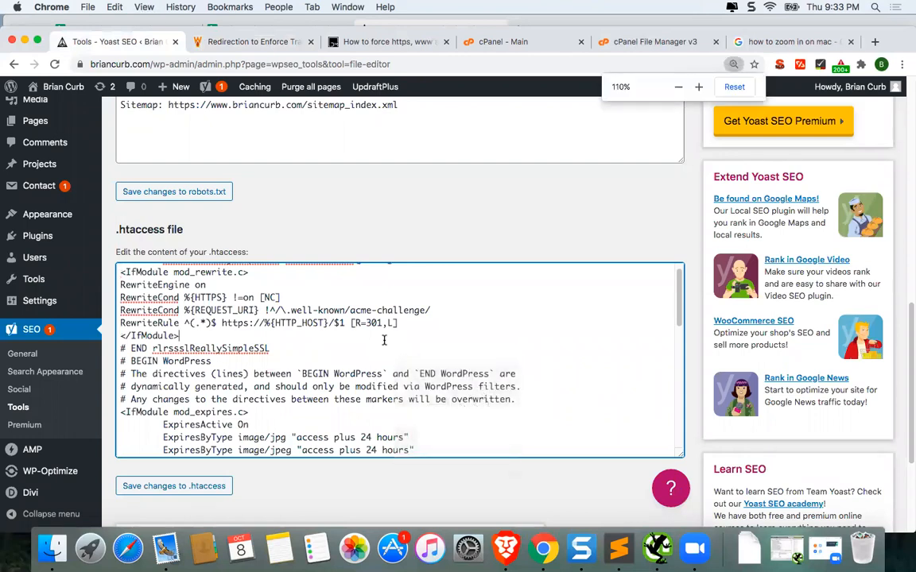
key("super+equal")
left_click_drag(148, 400, 419, 400)
left_click(431, 401)
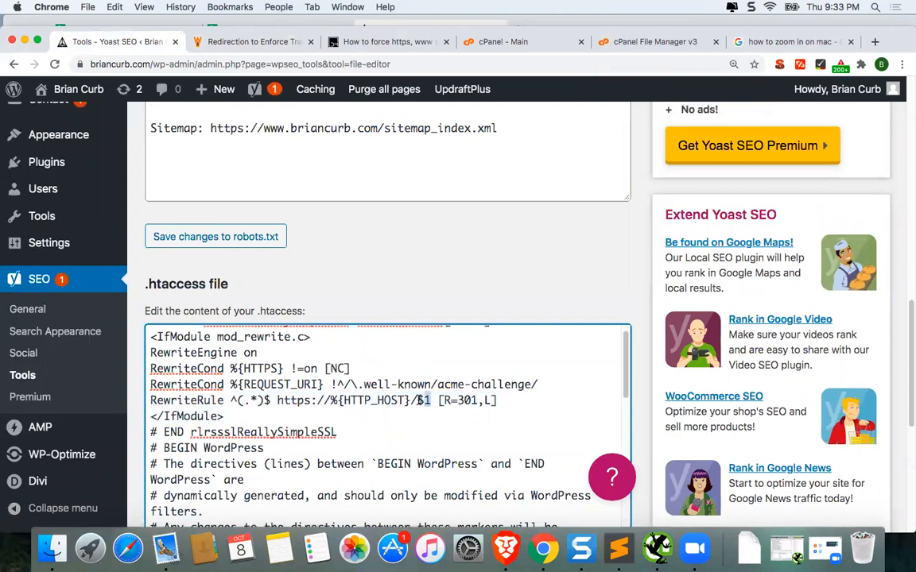
left_click(429, 401)
mouse_move(434, 401)
left_mouse_down()
mouse_move(423, 401)
mouse_move(438, 401)
left_mouse_up()
left_click(425, 400)
type("/")
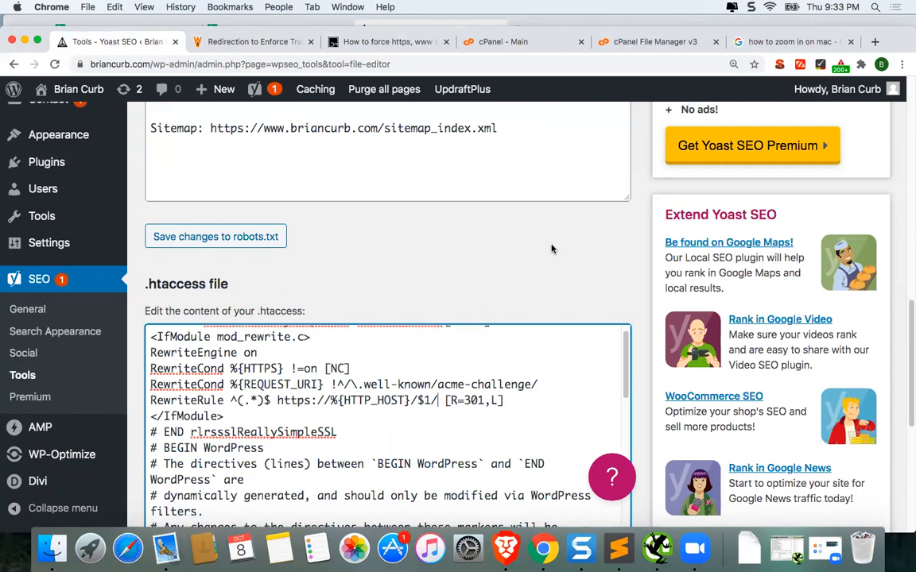
scroll(499, 267, "down", 1)
scroll(499, 268, "down", 5)
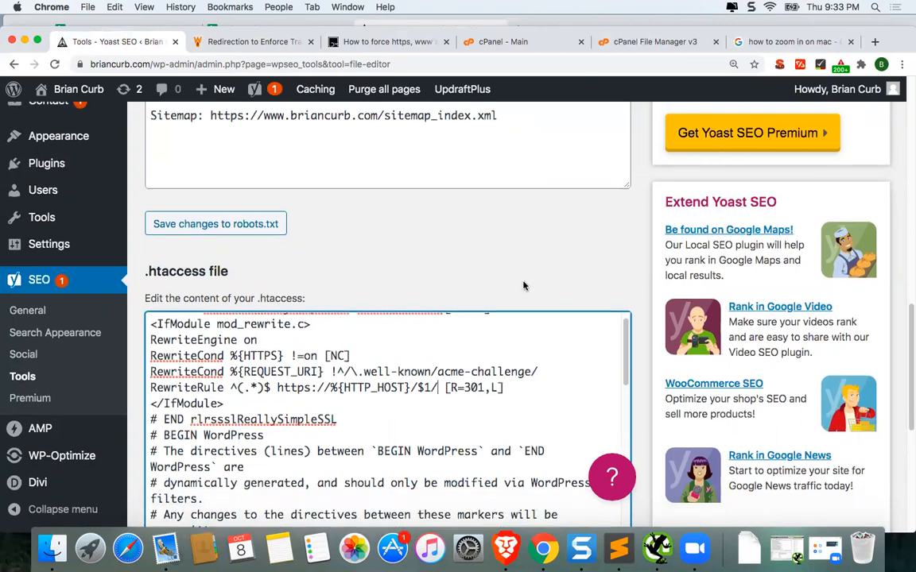
scroll(472, 334, "up", 4)
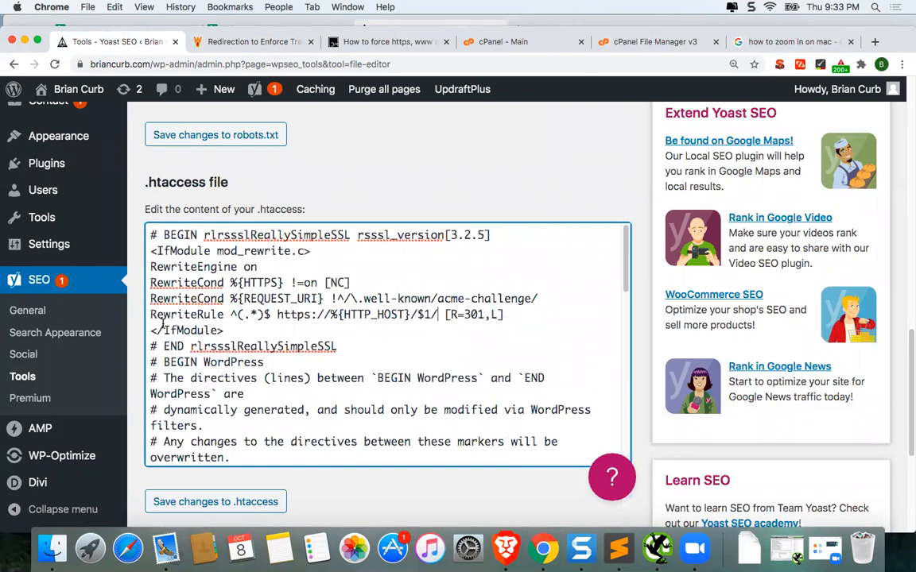
left_click_drag(149, 315, 337, 317)
left_click(339, 316)
left_click_drag(429, 315, 315, 316)
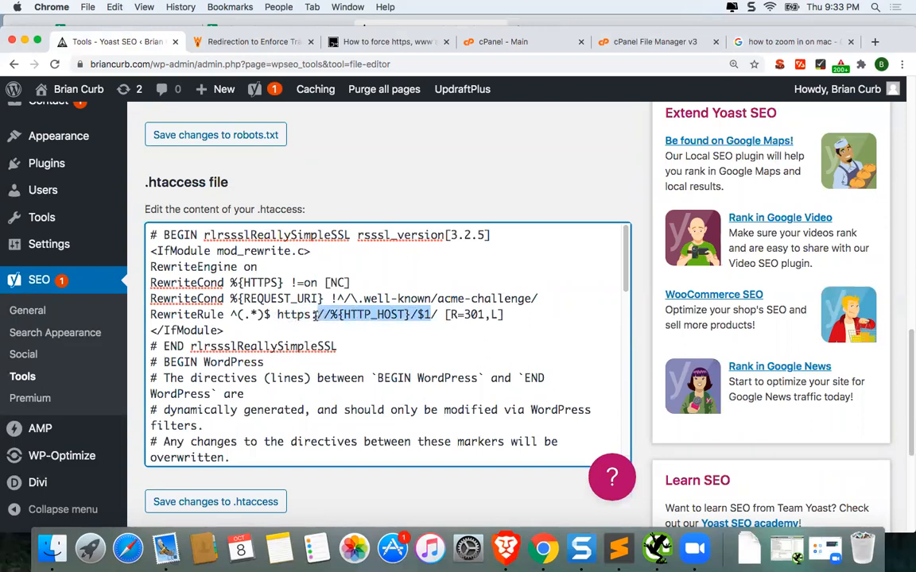
left_click(316, 315)
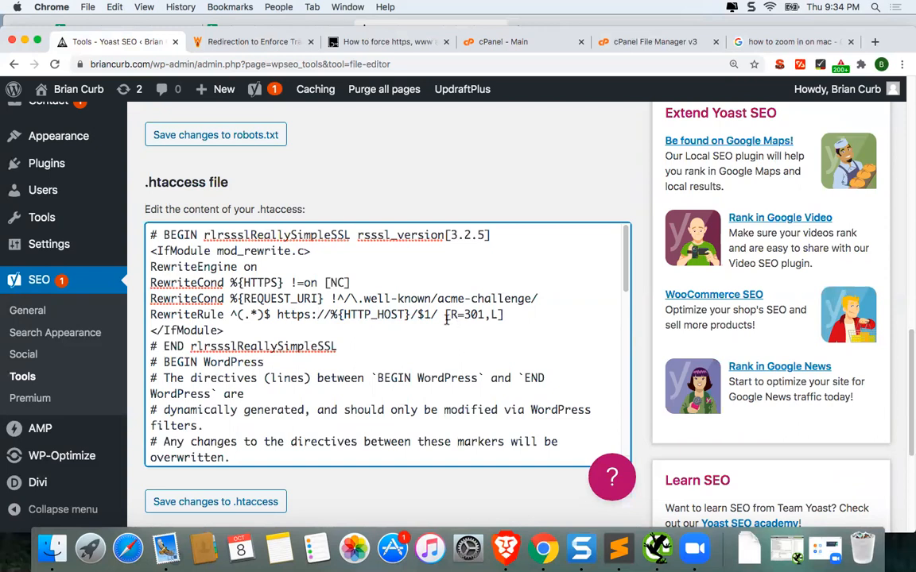
left_click_drag(433, 315, 439, 315)
left_click(439, 316)
left_click_drag(439, 315, 432, 314)
scroll(435, 405, "down", 1)
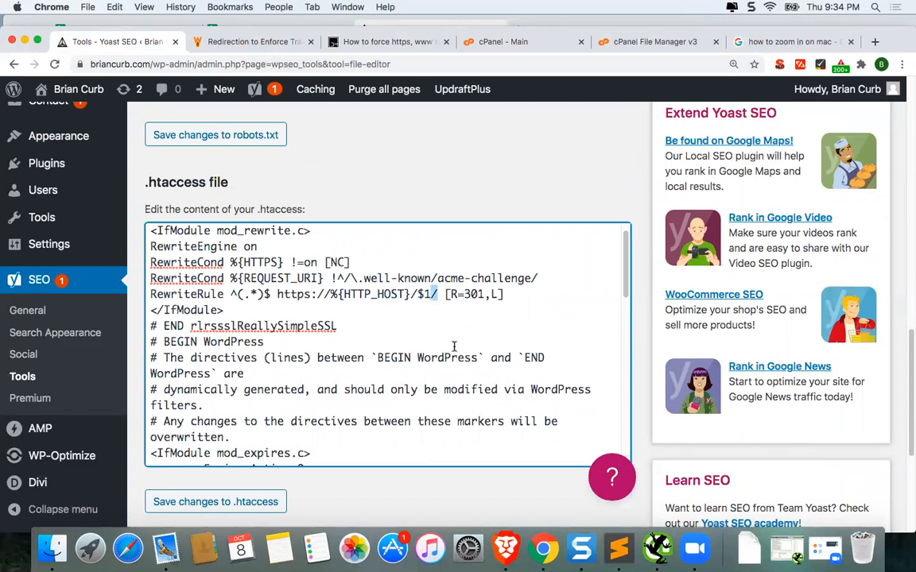
scroll(454, 347, "up", 1)
scroll(454, 347, "down", 1)
Step: Save the changes to .htaccess and purge all of the site's cache
left_click(253, 502)
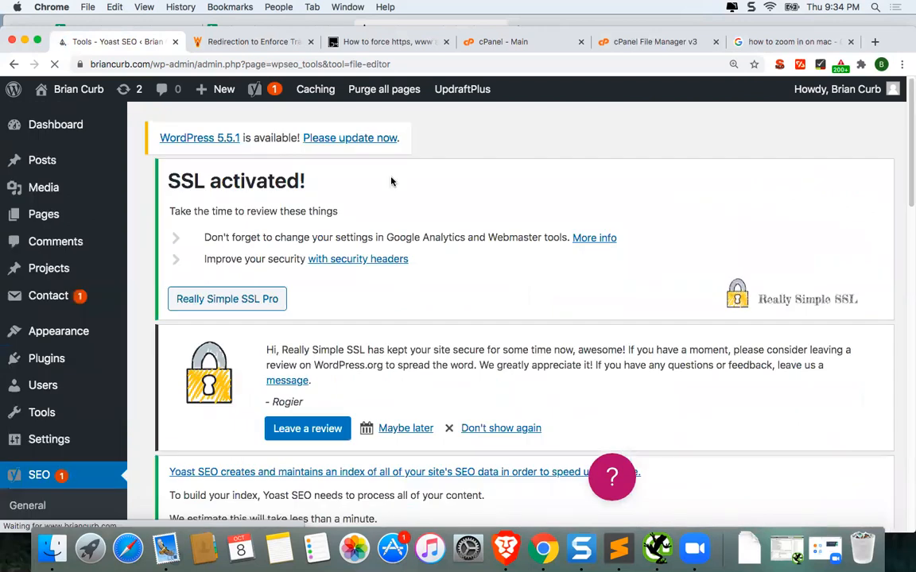
mouse_move(314, 91)
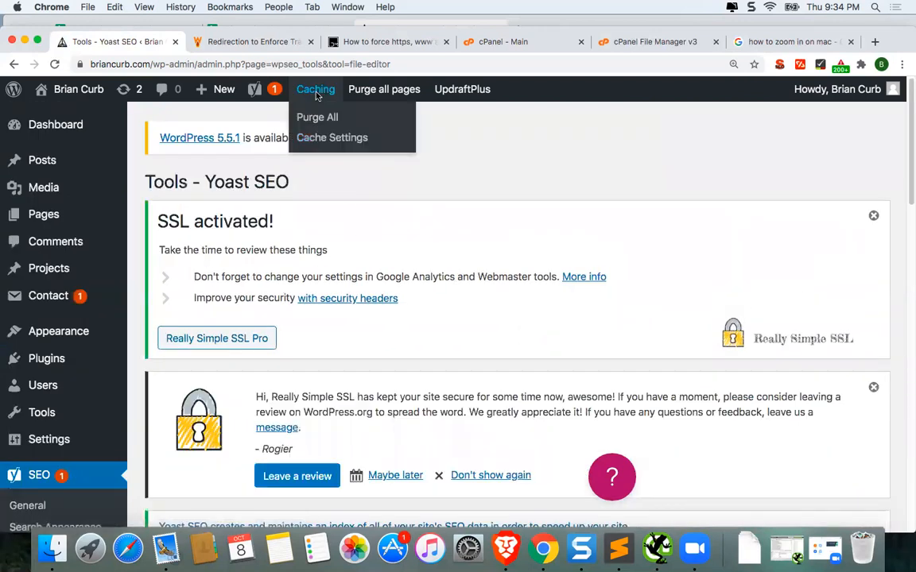
left_click(319, 124)
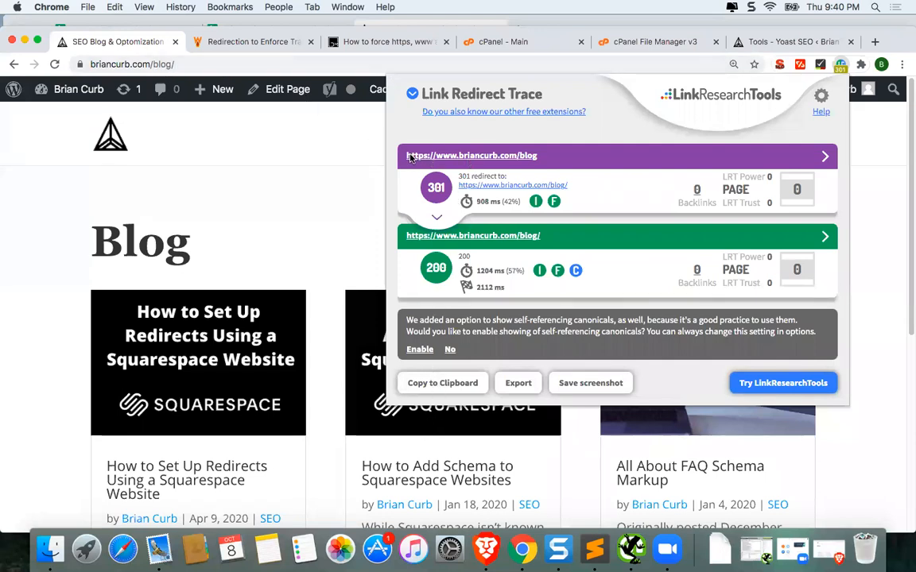
Step: Examine the blog page's redirect chain in Link Redirect Trace, comparing the requested URL without a trailing slash to the final URL
double_click(528, 156)
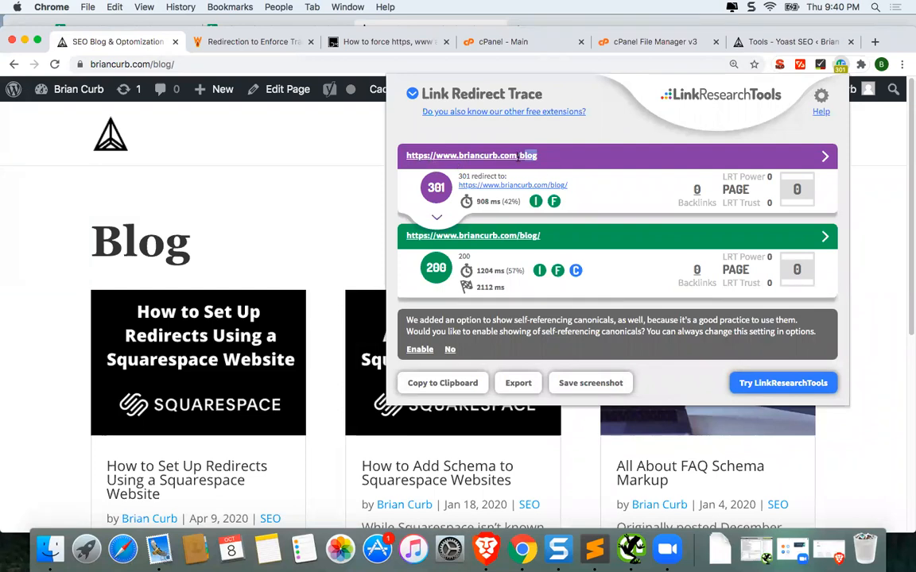
left_click(530, 159)
left_click(516, 157)
left_click_drag(607, 240, 633, 294)
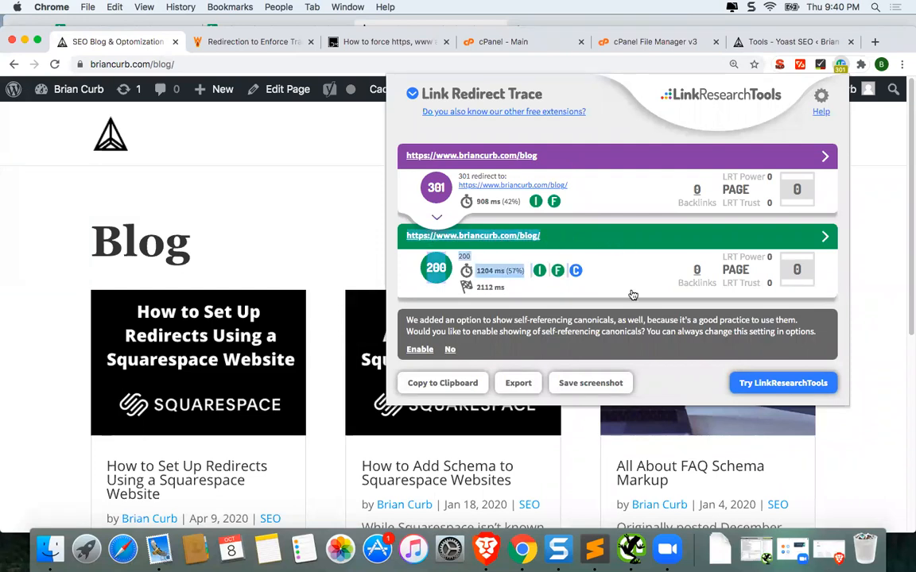
left_click(635, 302)
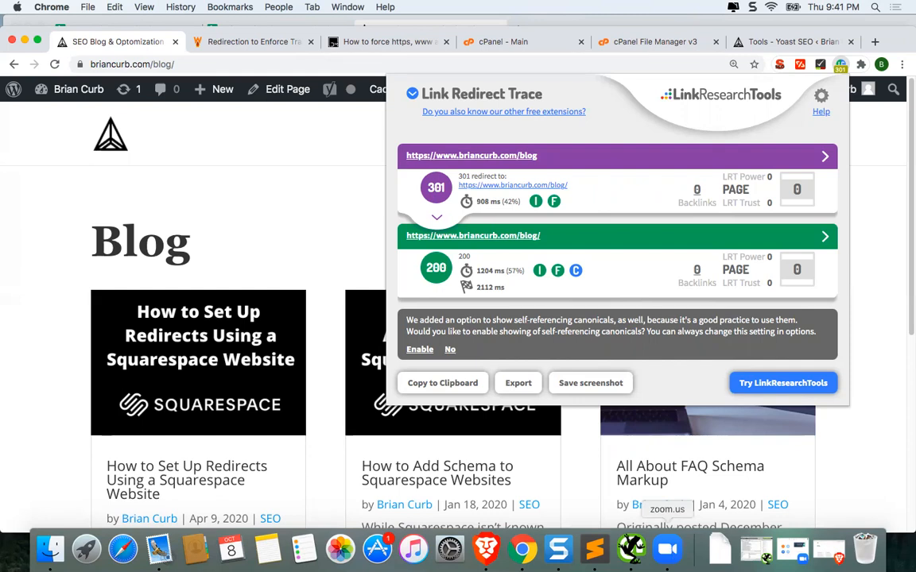
left_click(672, 558)
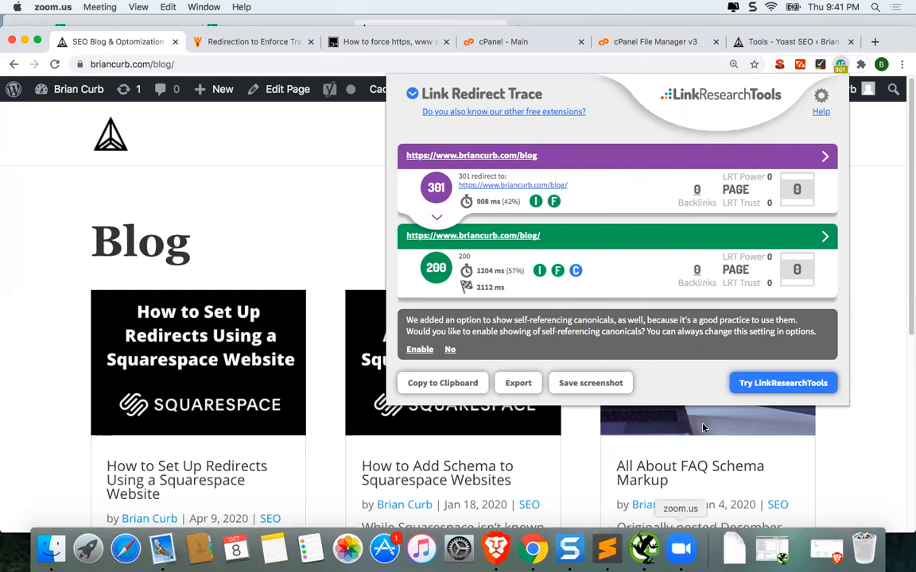